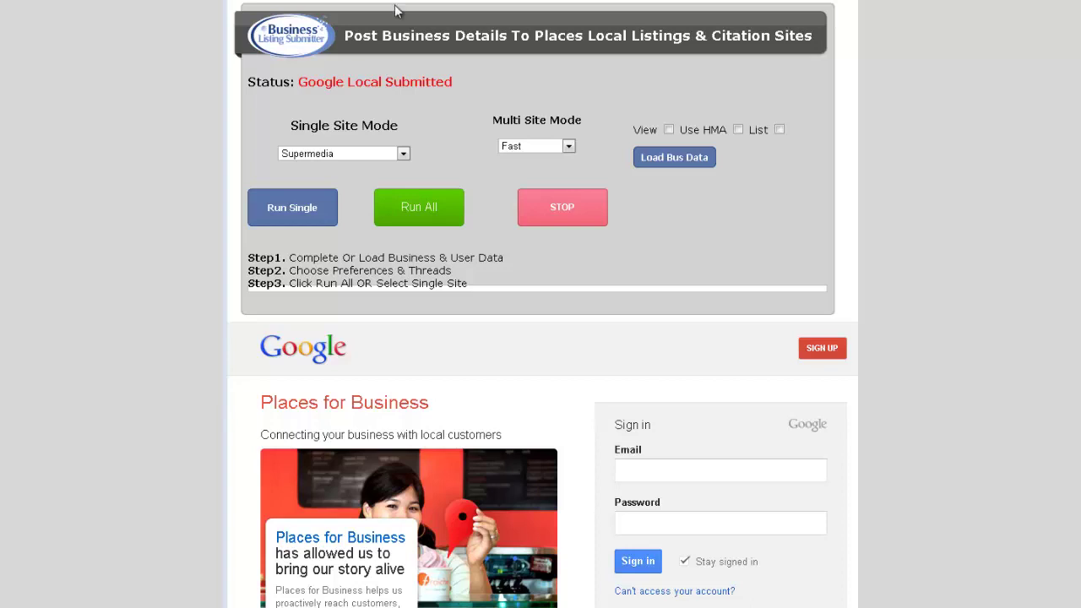
Open the Single Site Mode dropdown to show the available target sites
click(403, 154)
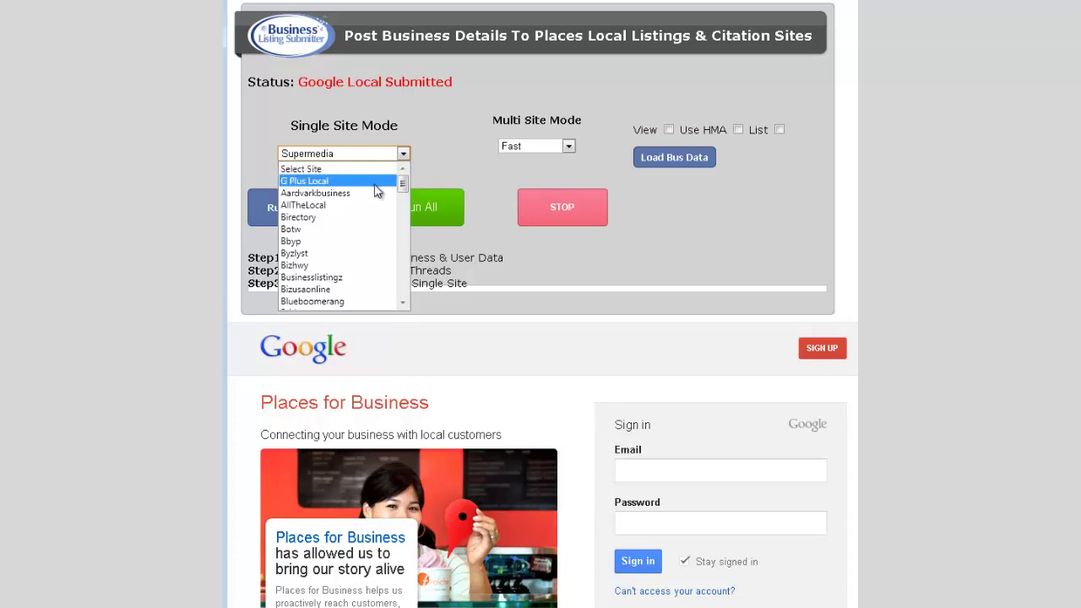
Select Tagzania as the Single Site Mode target and keep Multi Site Mode at Fast
scroll(377, 194, down, 4)
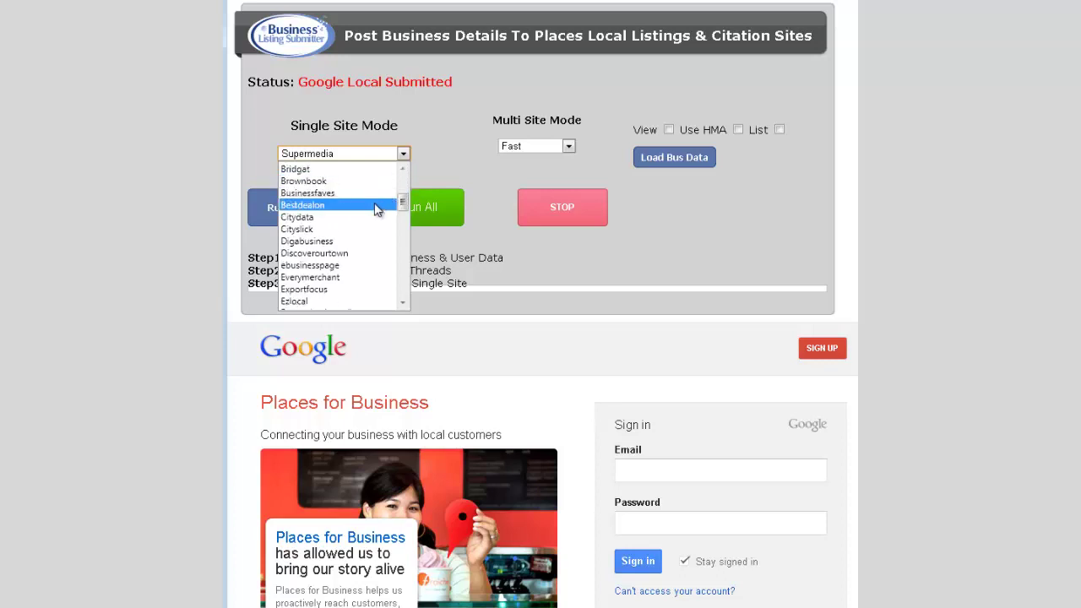
scroll(376, 207, down, 5)
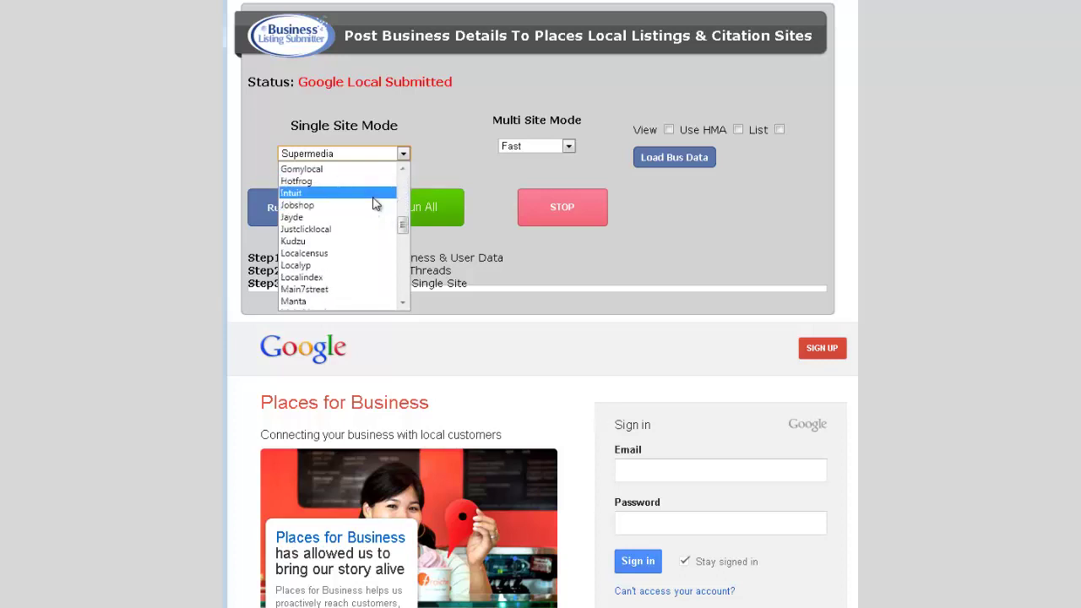
scroll(377, 204, down, 8)
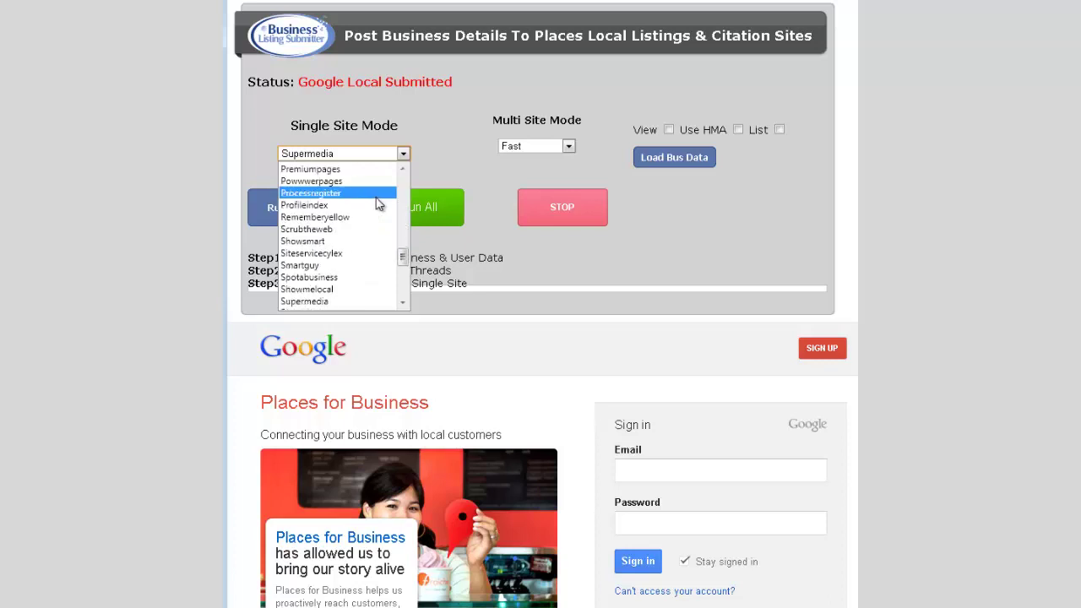
scroll(377, 203, down, 6)
click(384, 169)
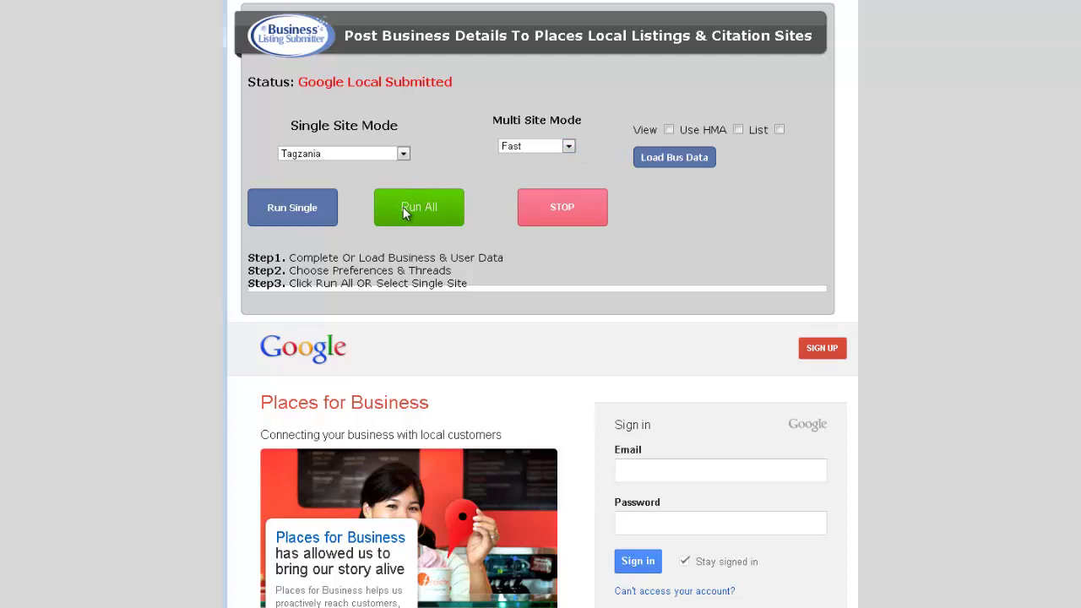
click(570, 147)
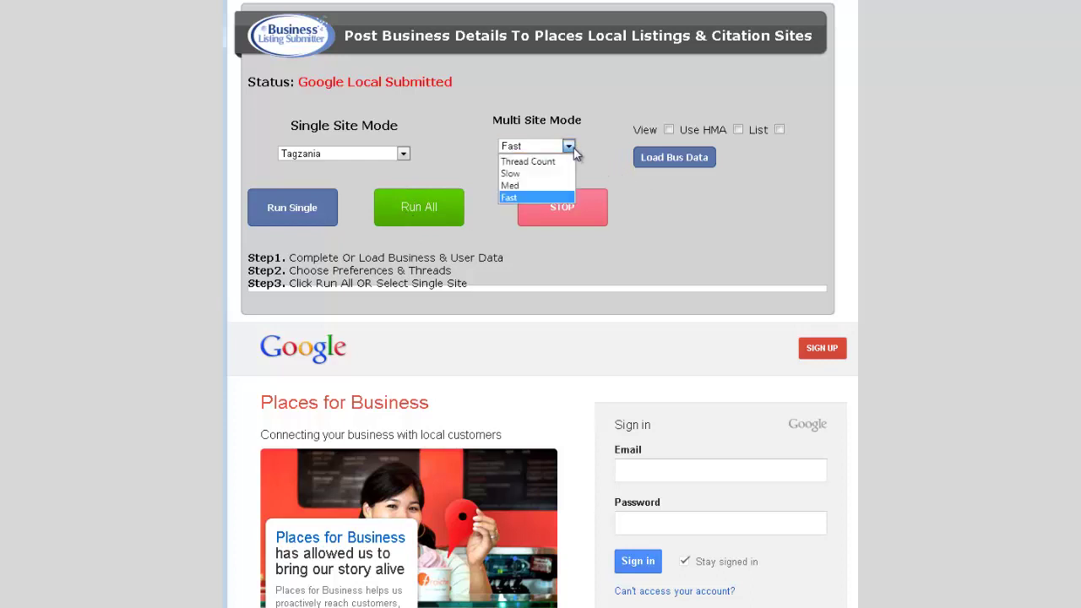
click(501, 211)
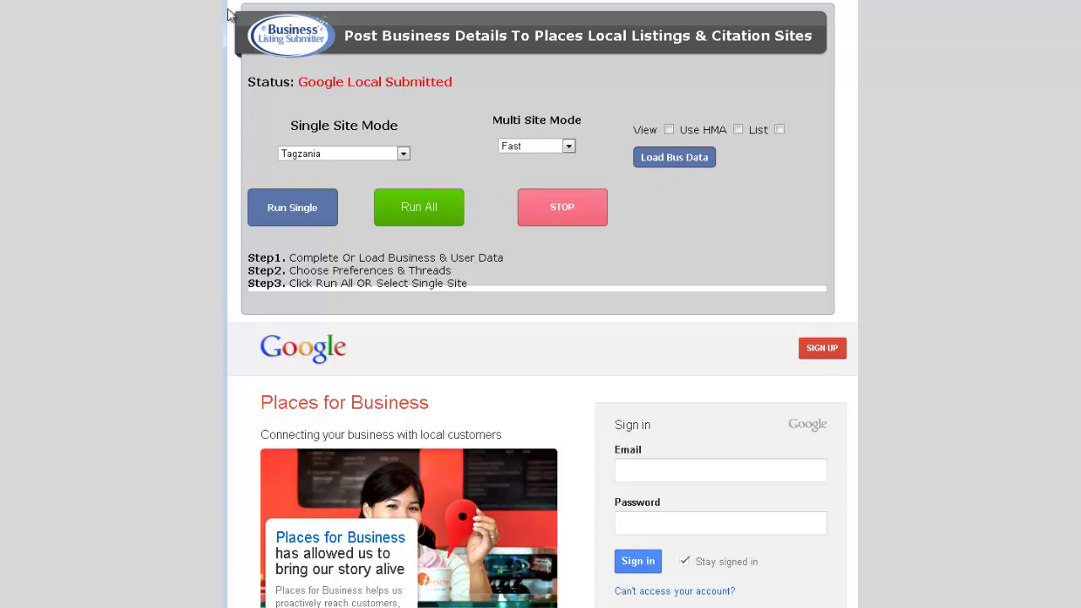
click(302, 3)
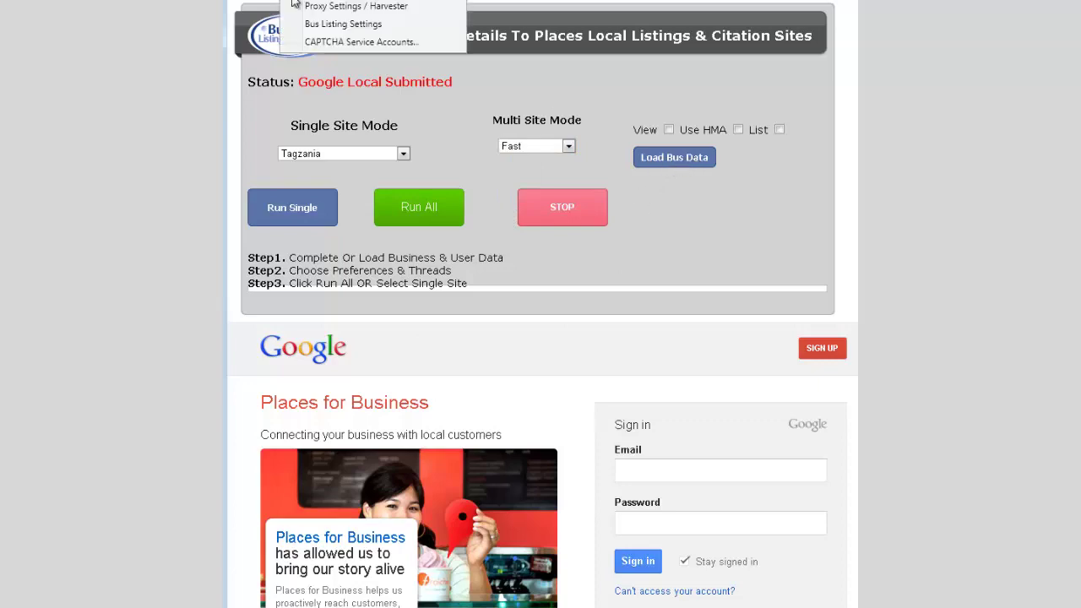
click(343, 25)
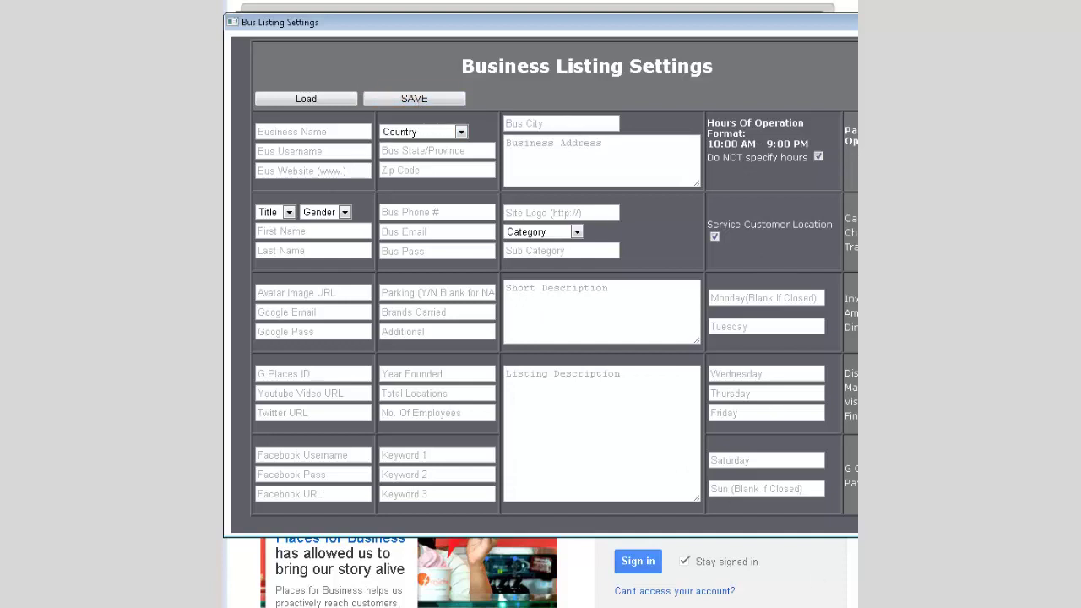
key(alt+F4)
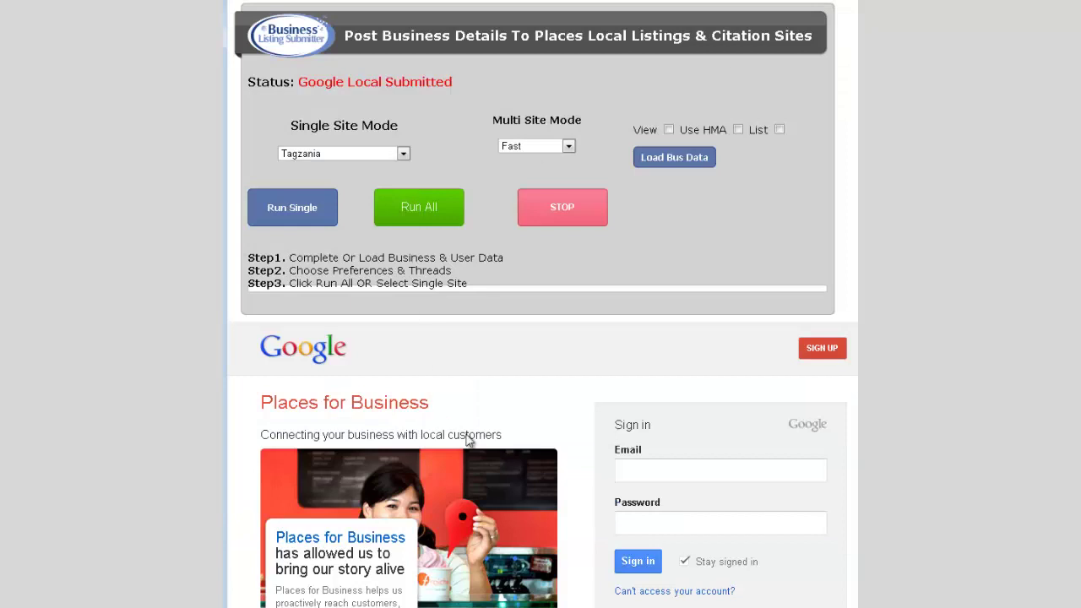
Open CAPTCHA Service Accounts and view the services available under Add..., then close the list
click(328, 0)
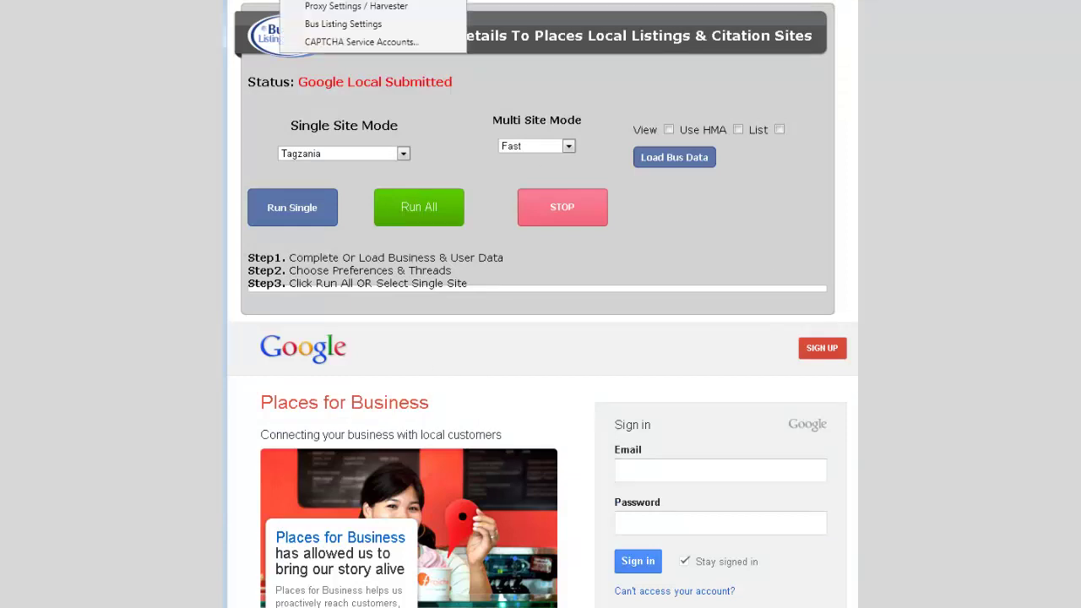
click(328, 1)
click(328, 1)
click(318, 38)
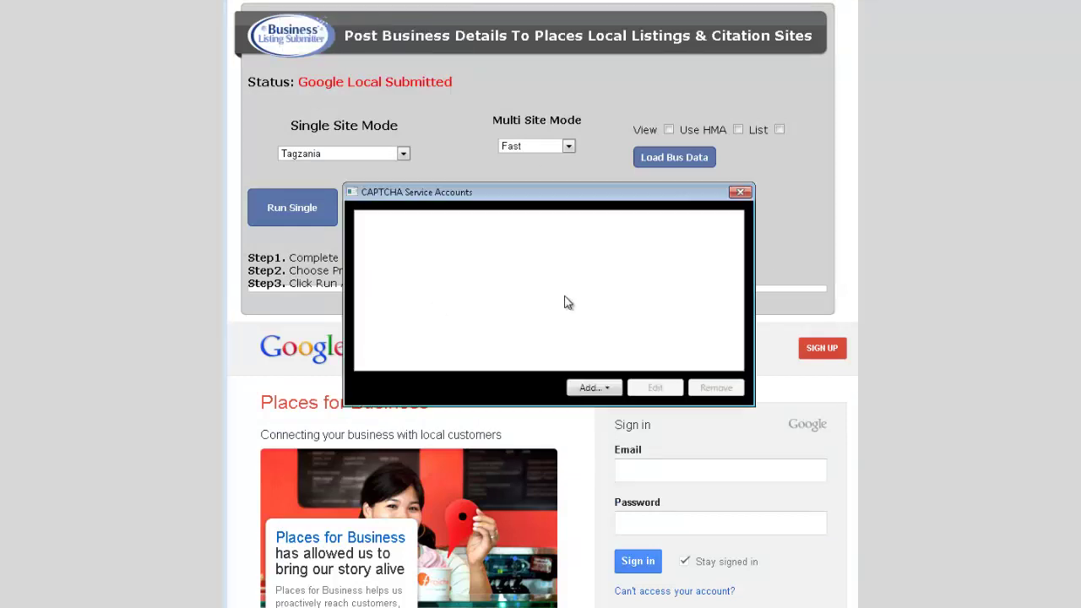
click(589, 390)
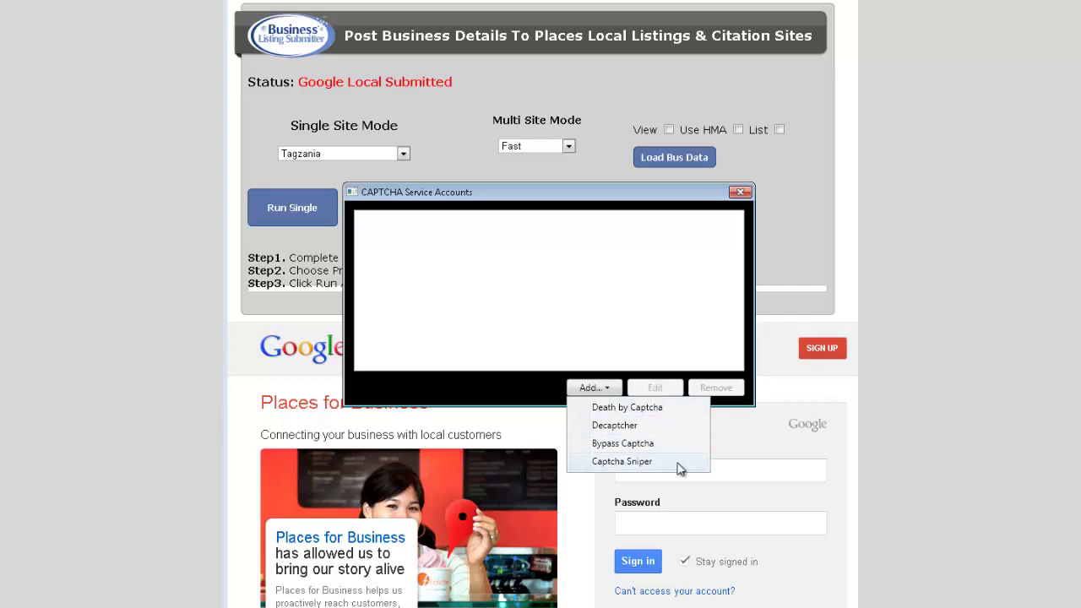
click(710, 302)
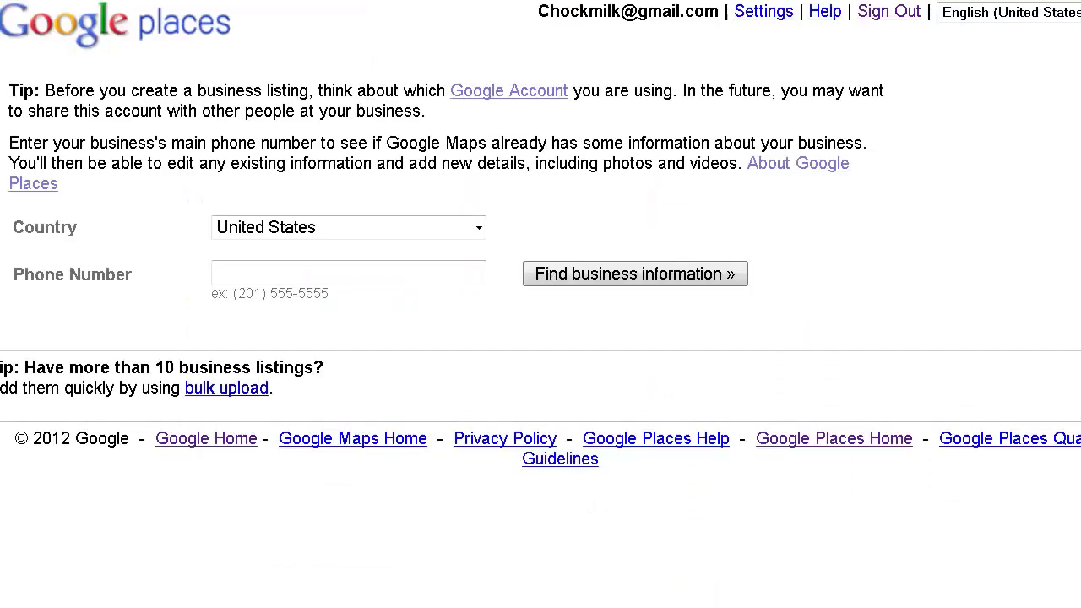
Enter the business phone number and search Google Places for existing business information
click(362, 273)
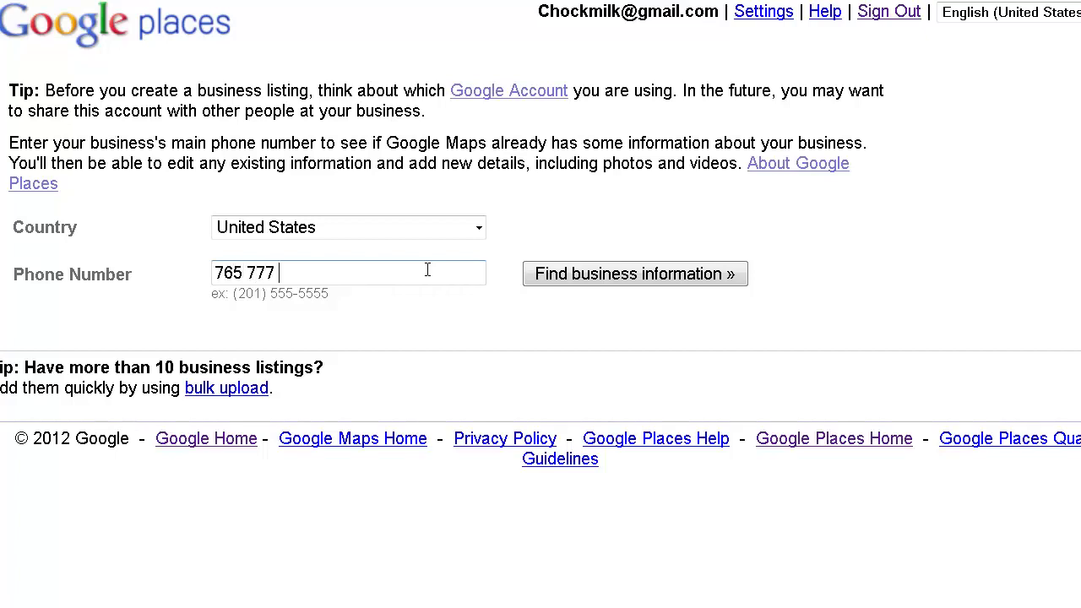
text(2222)
click(602, 275)
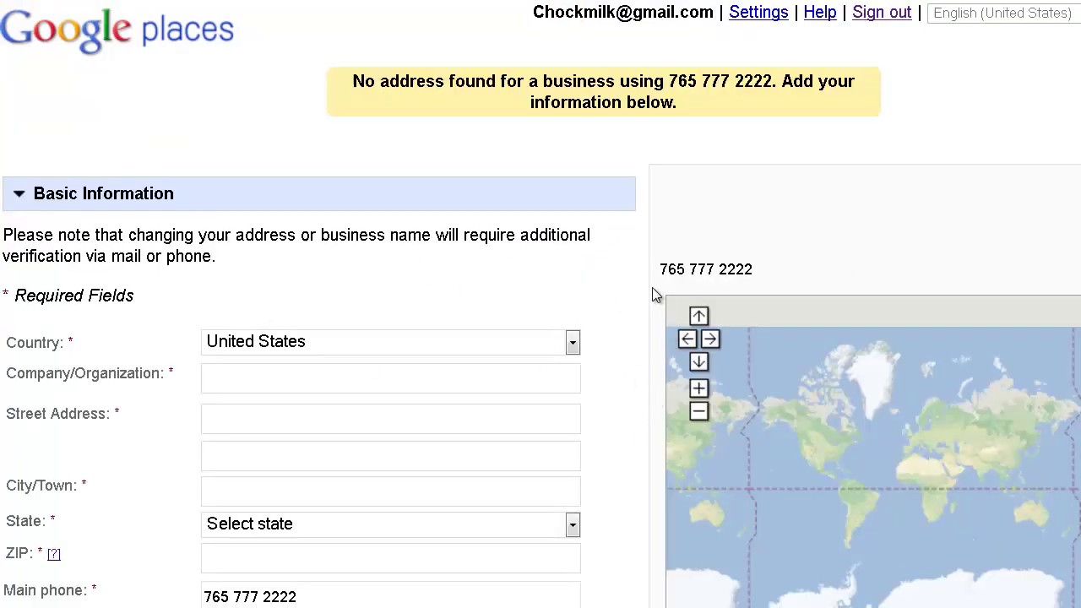
Scroll the listing form from Hours of operations past Payment options, Photos and Videos to Additional Details
scroll(654, 292, down, 3)
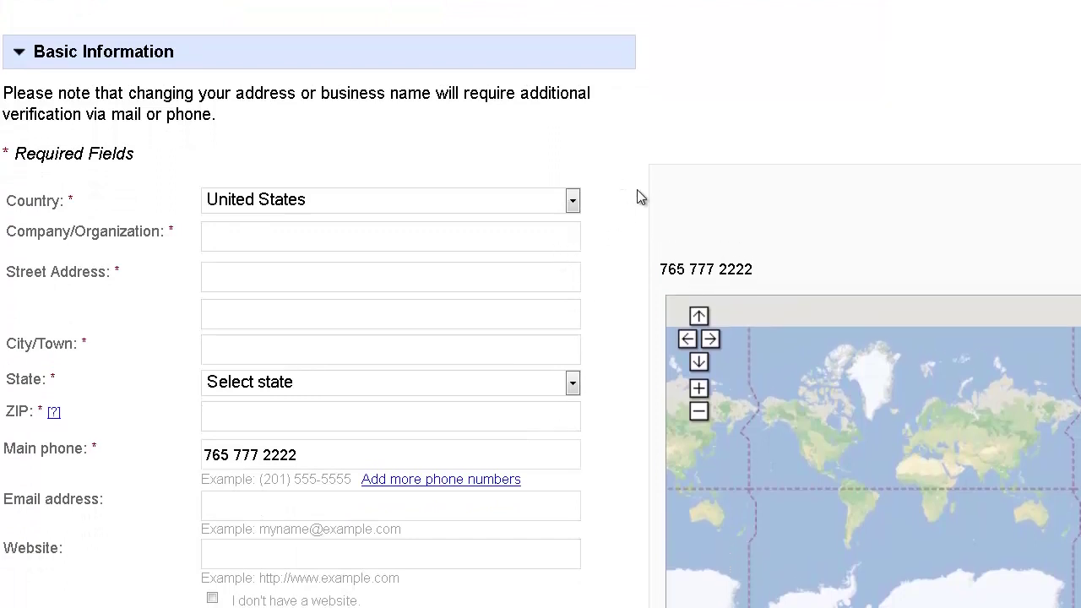
scroll(637, 189, down, 3)
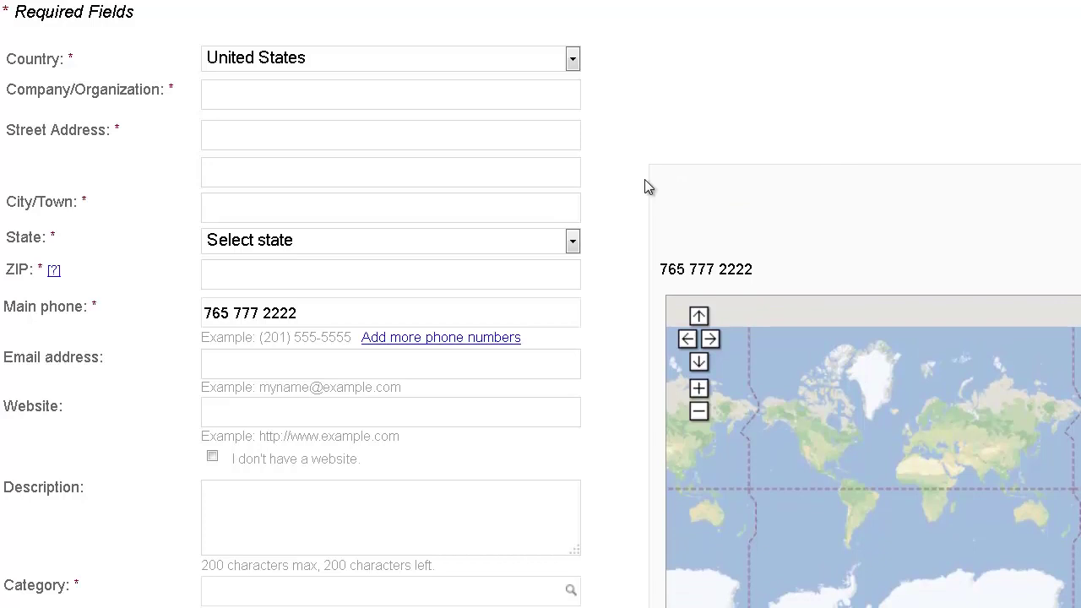
scroll(635, 141, down, 6)
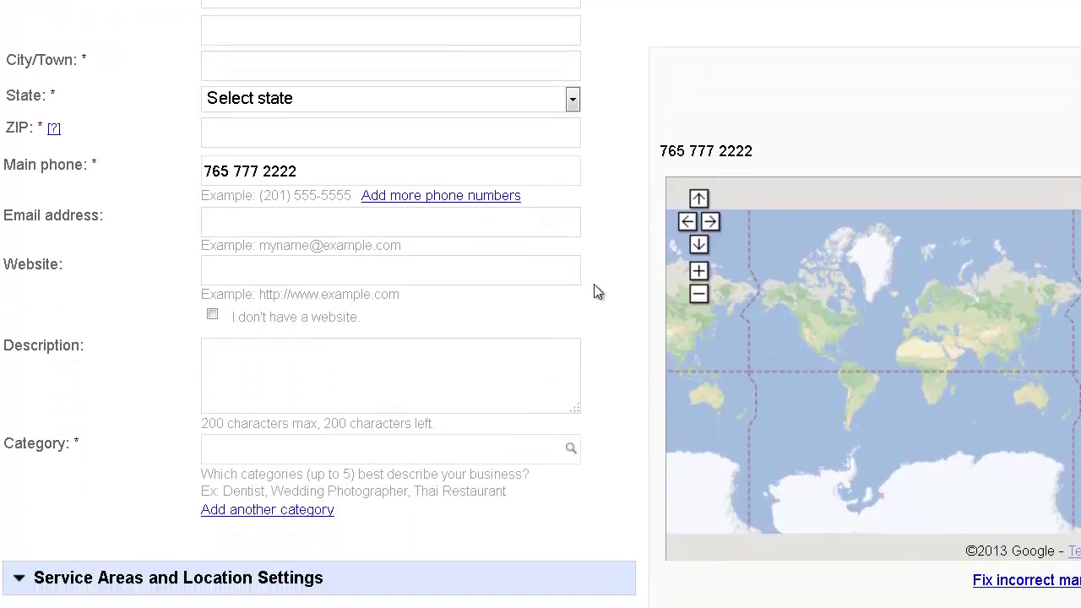
scroll(620, 265, down, 3)
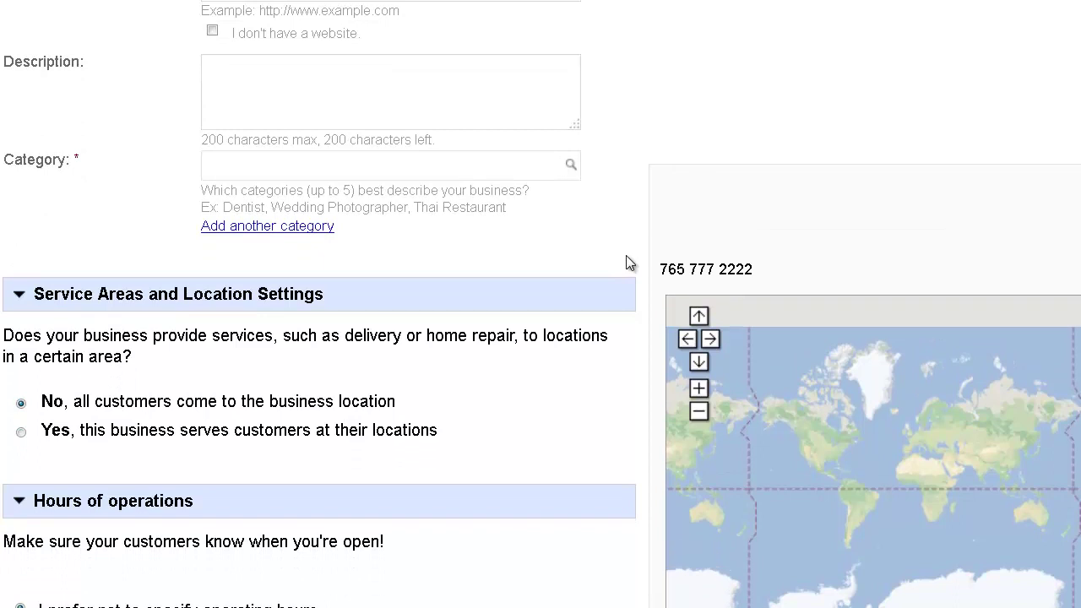
scroll(627, 263, down, 3)
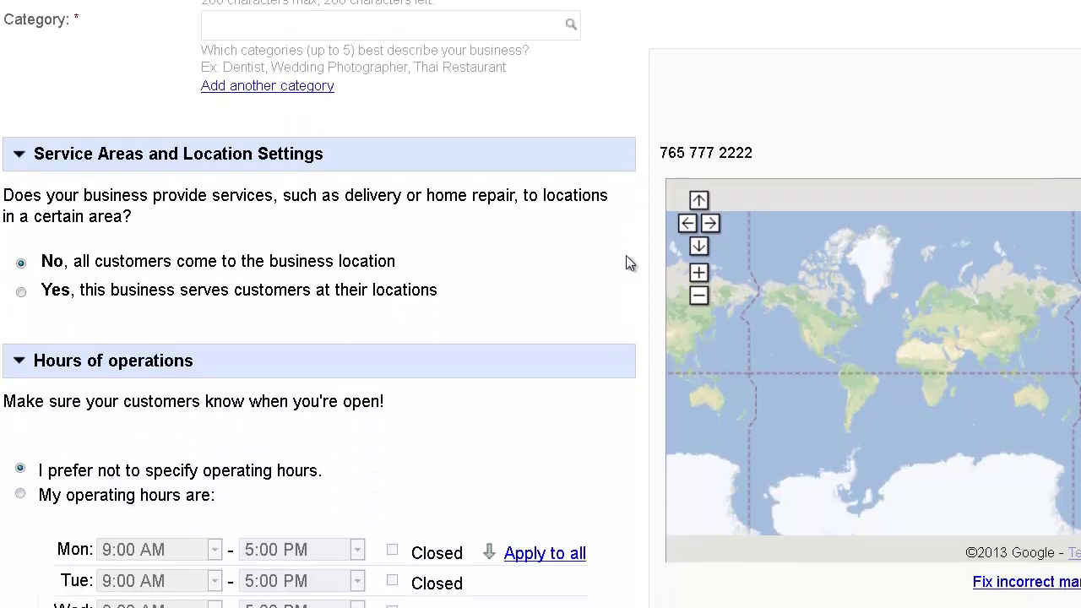
scroll(626, 255, down, 6)
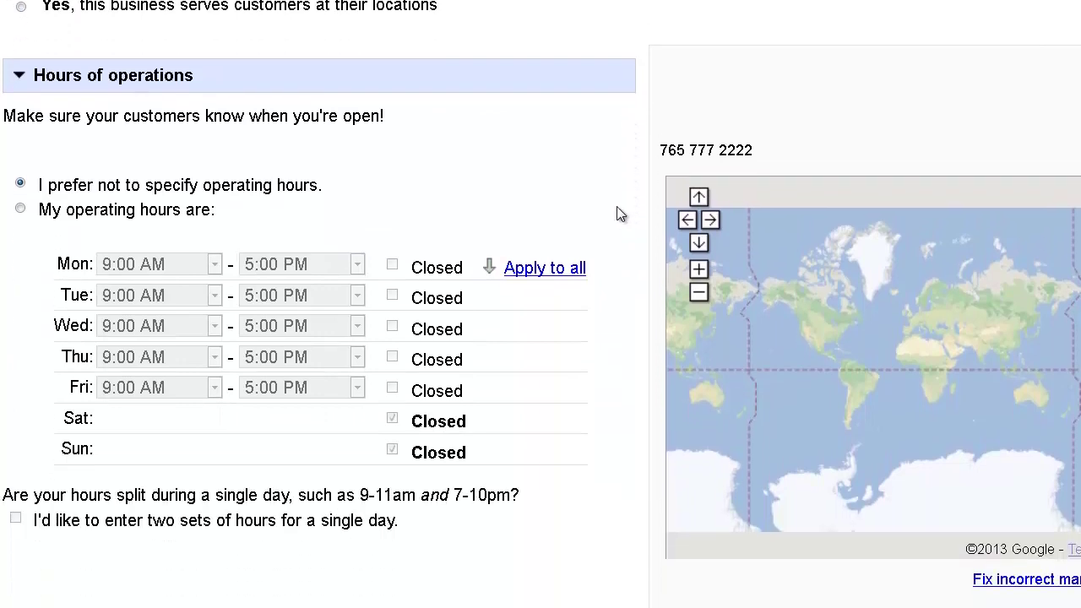
scroll(629, 209, down, 5)
scroll(642, 207, down, 8)
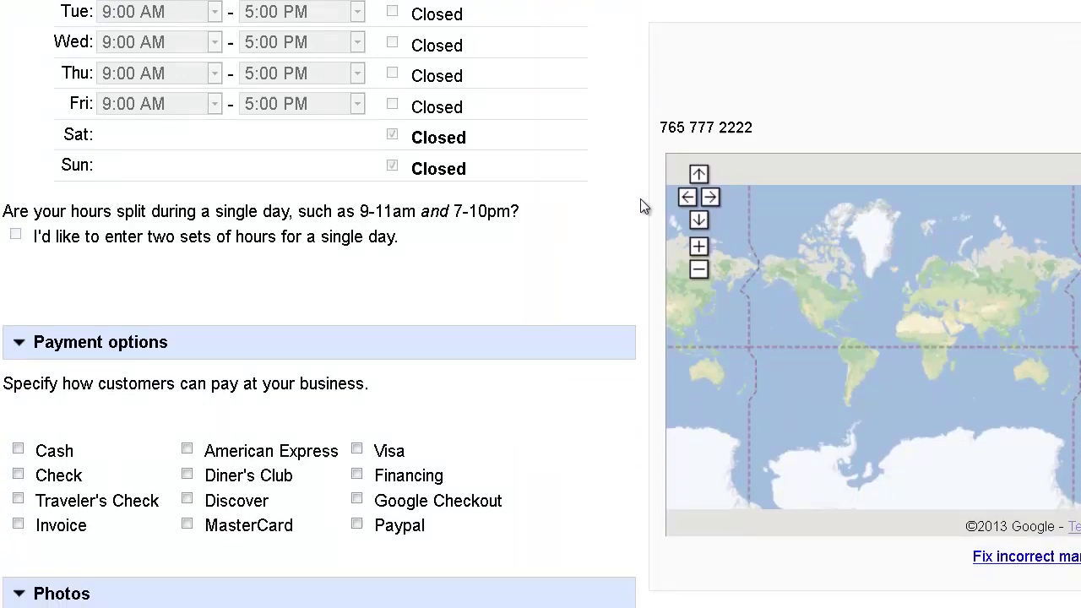
scroll(642, 207, down, 5)
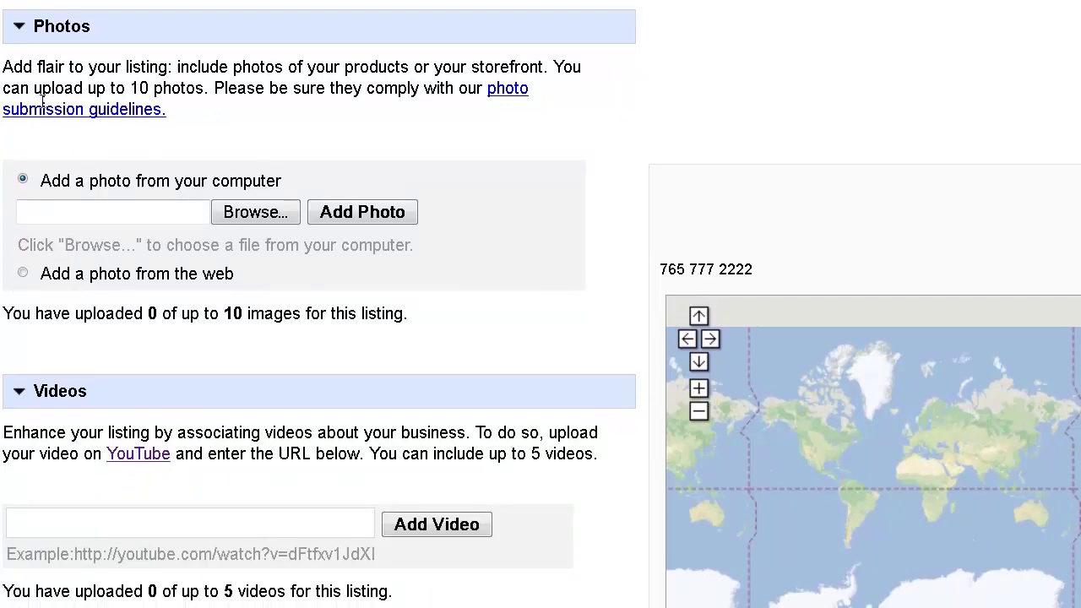
scroll(512, 512, down, 6)
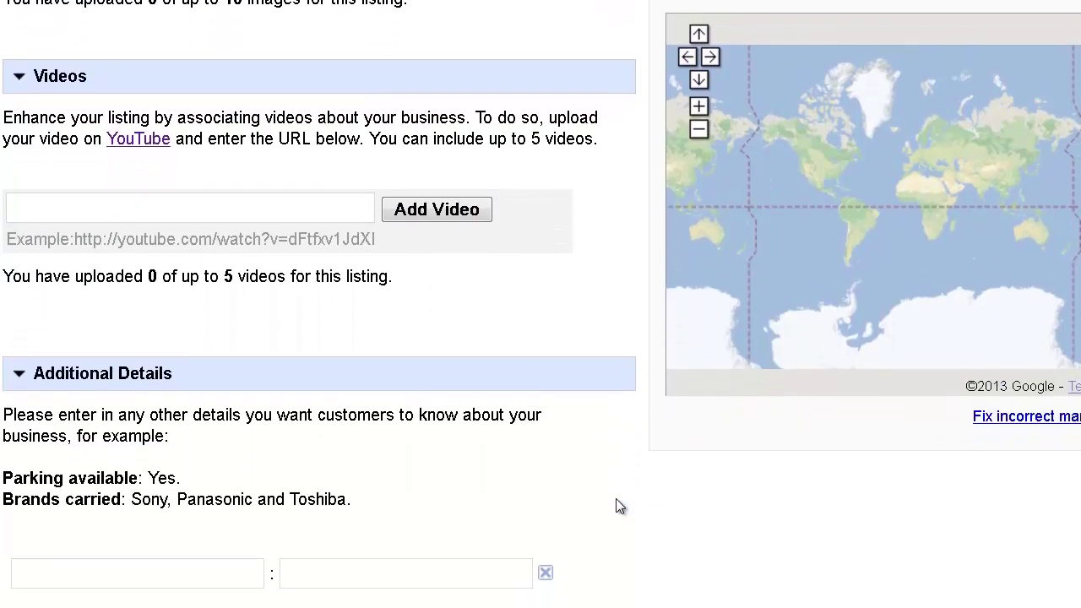
scroll(615, 499, down, 4)
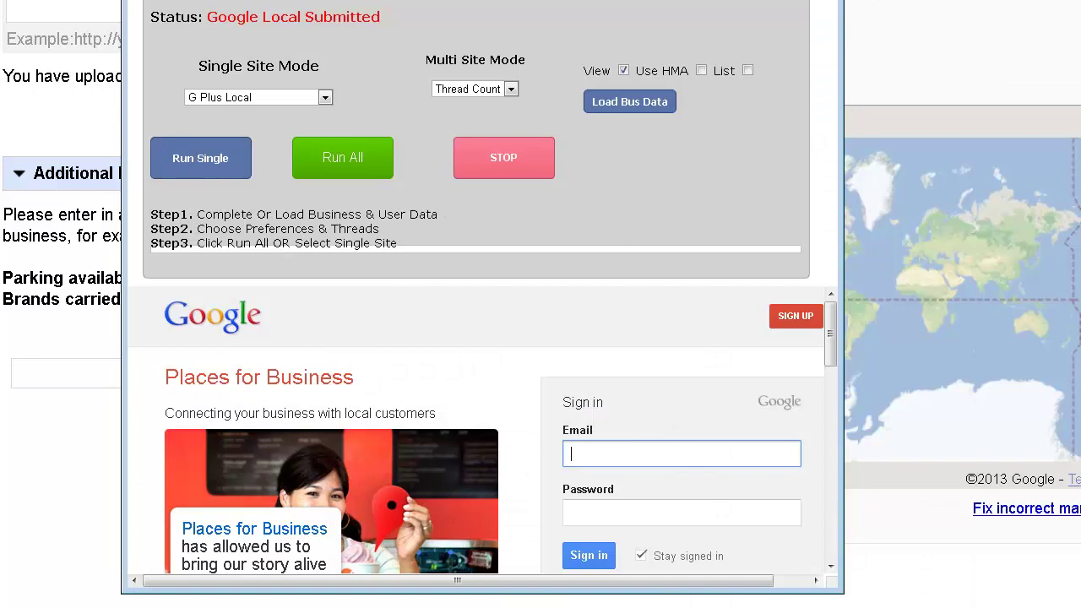
click(629, 102)
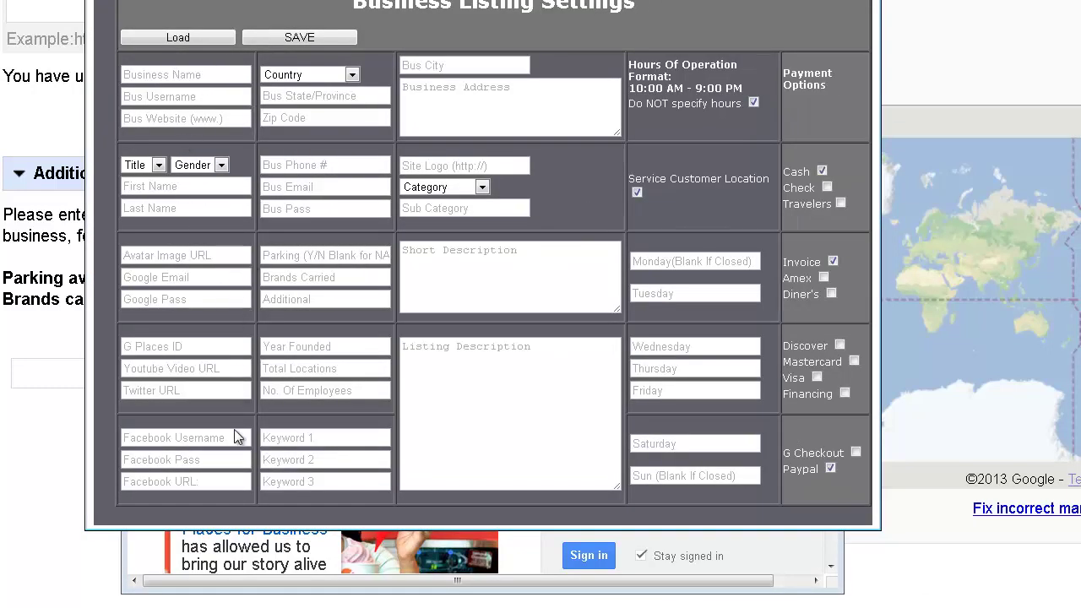
drag(541, 10, 535, 22)
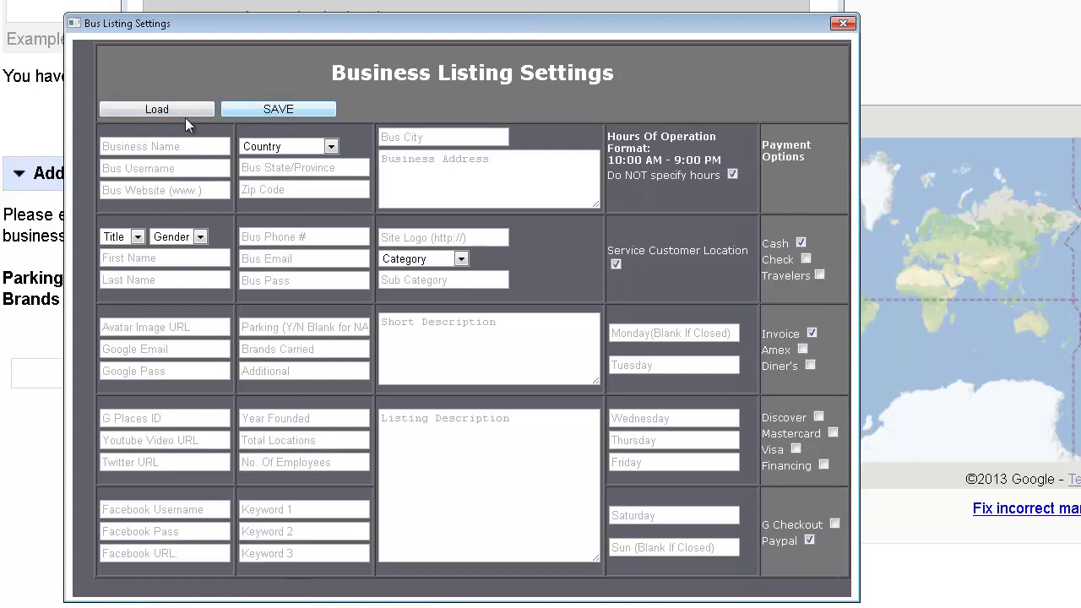
click(843, 24)
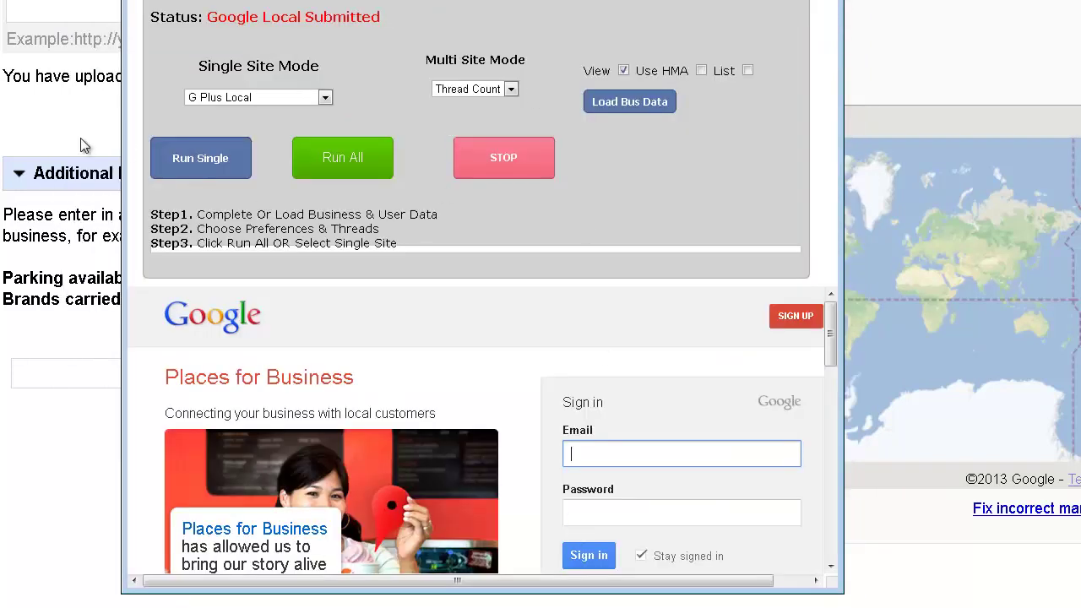
Select Usalistingdirectory as the Single Site Mode target
click(325, 98)
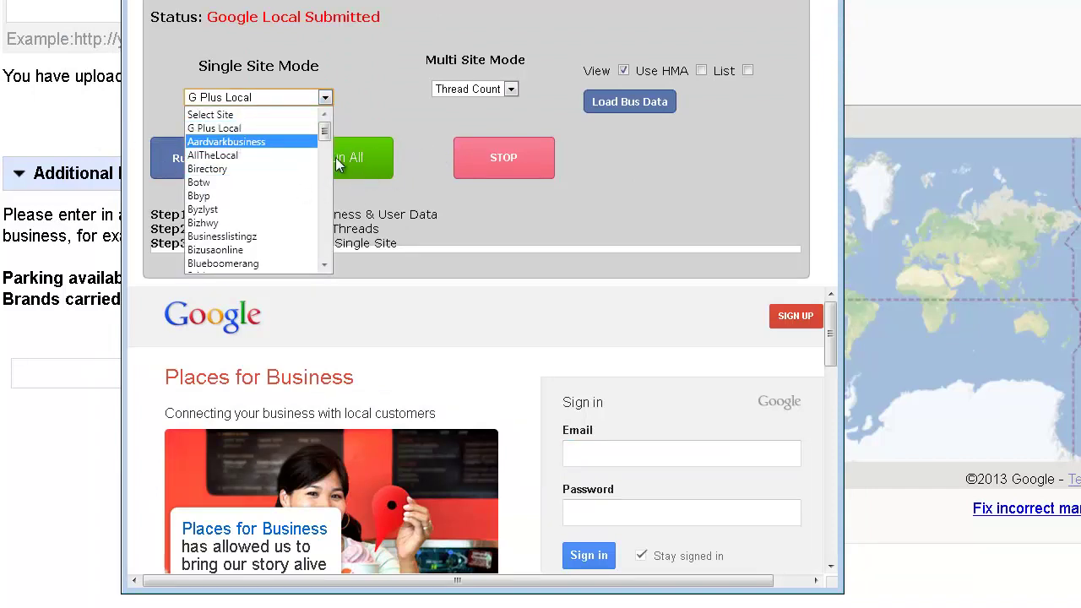
drag(329, 136, 324, 265)
click(336, 69)
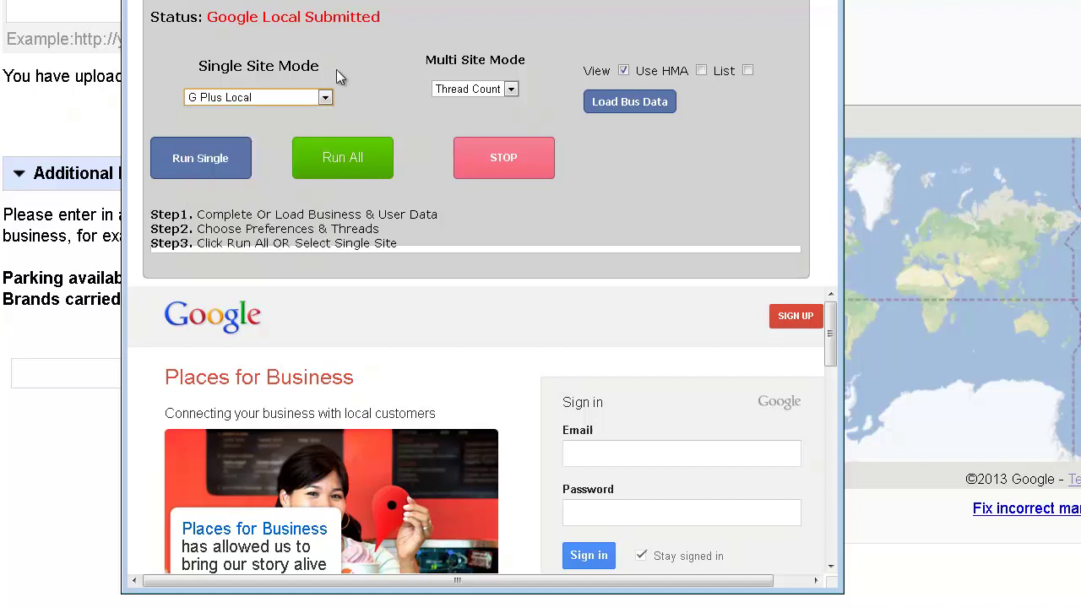
Set the multi-site speed to Fast and shrink the tool window to hide the embedded page
click(511, 88)
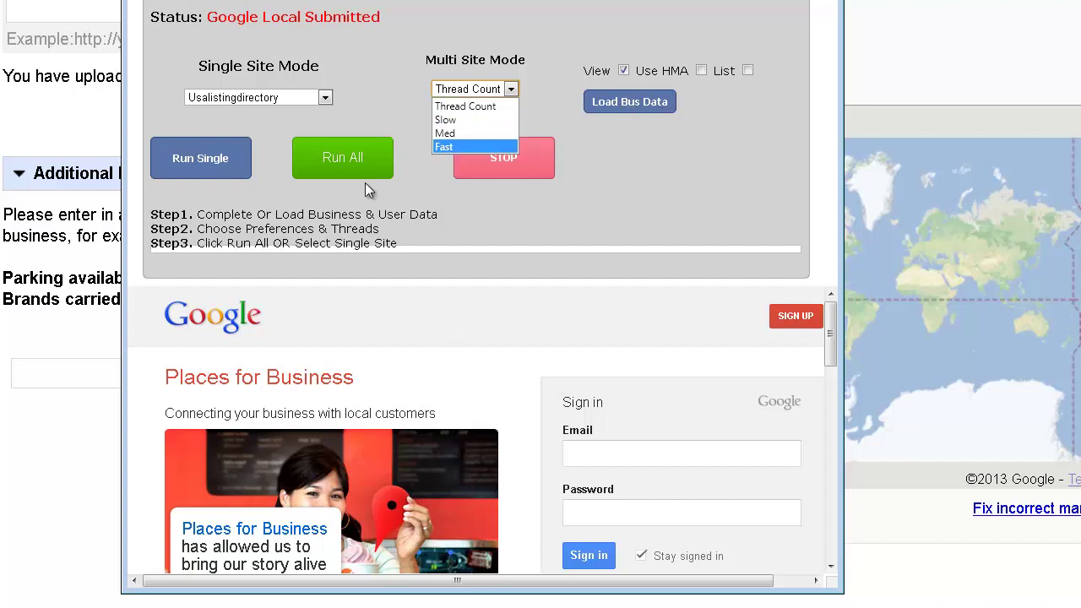
click(578, 217)
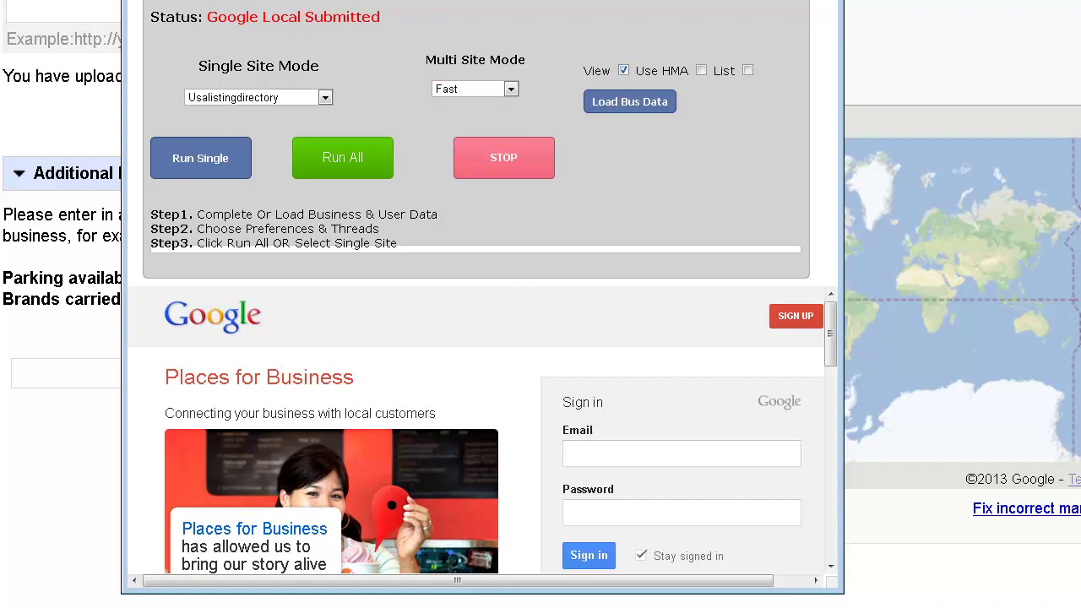
drag(493, 593, 477, 292)
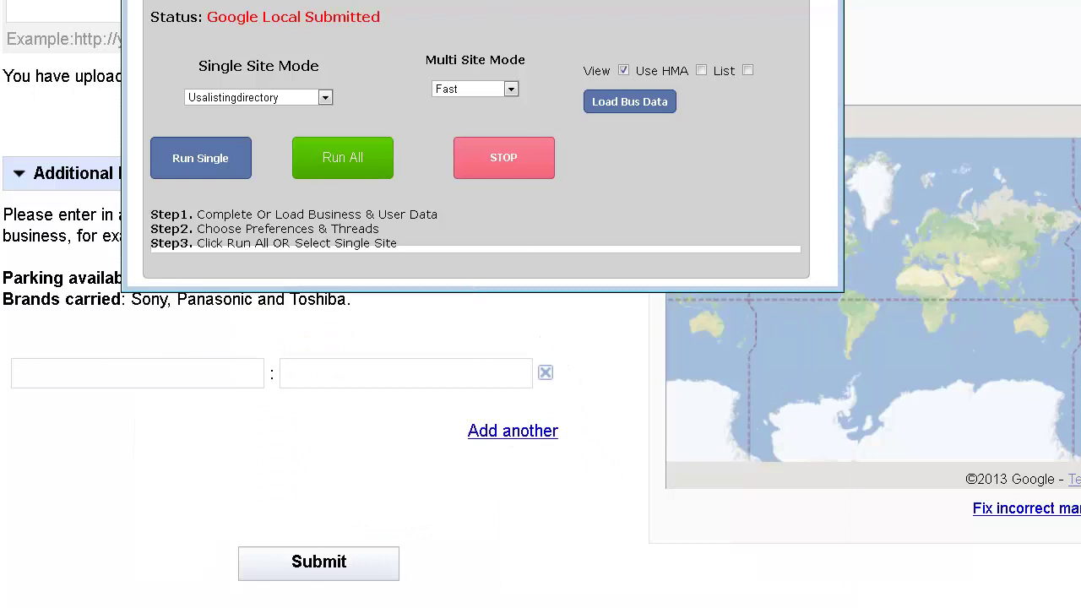
Move and enlarge the tool window to reveal the Google page, then open Proxy Settings / Harvester
drag(470, 0, 422, 5)
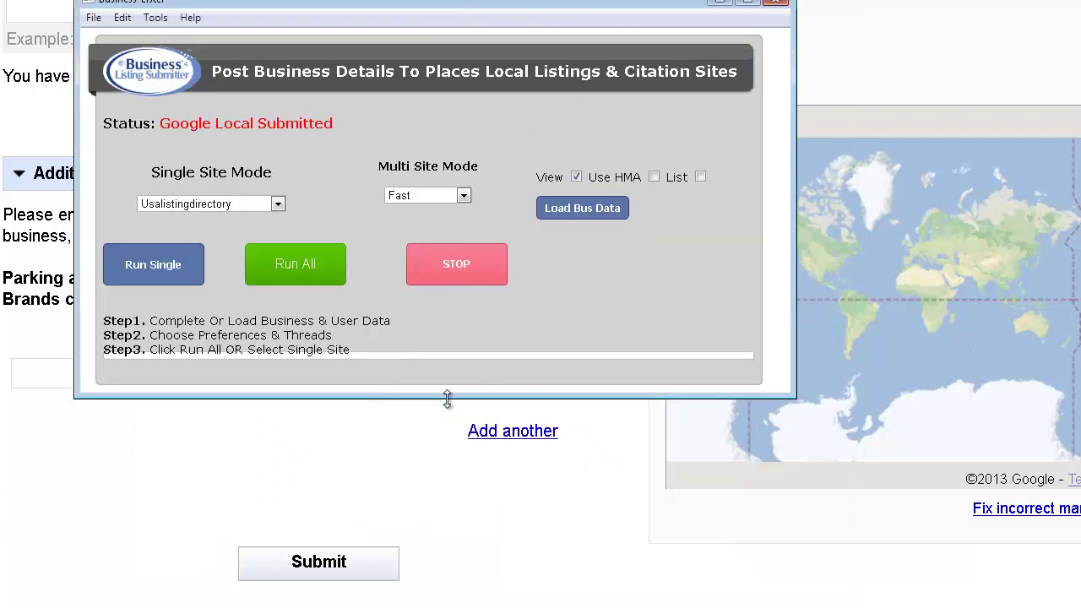
drag(448, 400, 448, 607)
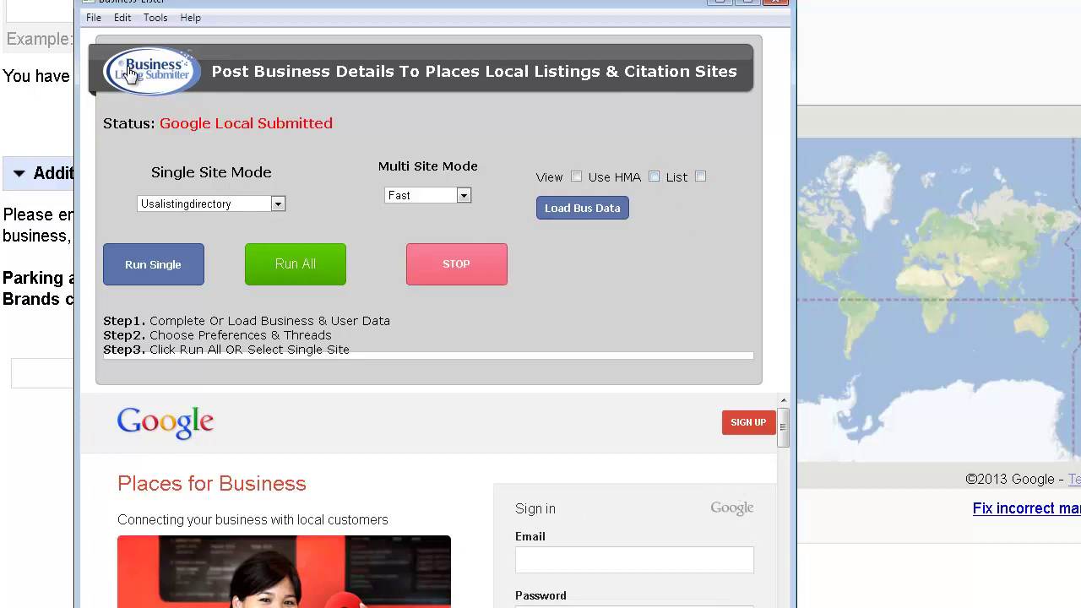
click(153, 17)
click(213, 40)
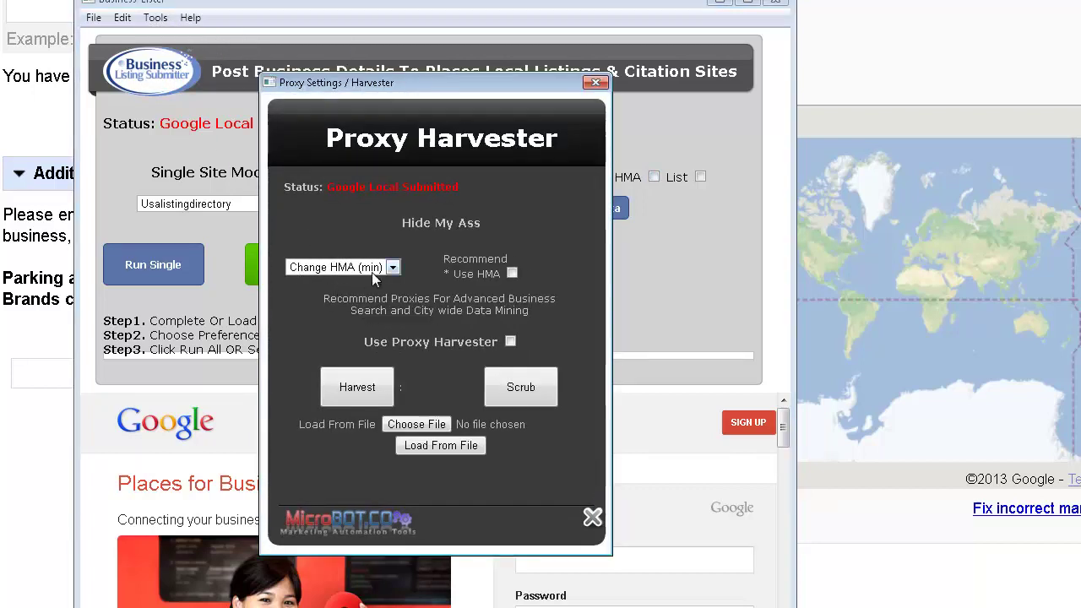
View the Change HMA (min) interval choices, then close the Proxy Settings / Harvester window
click(390, 269)
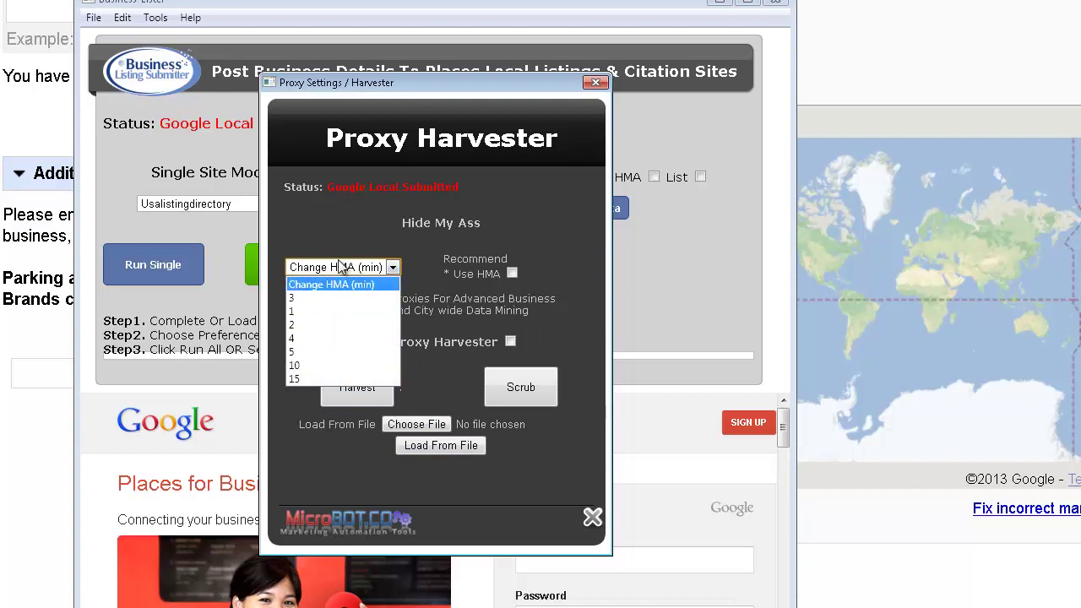
click(595, 83)
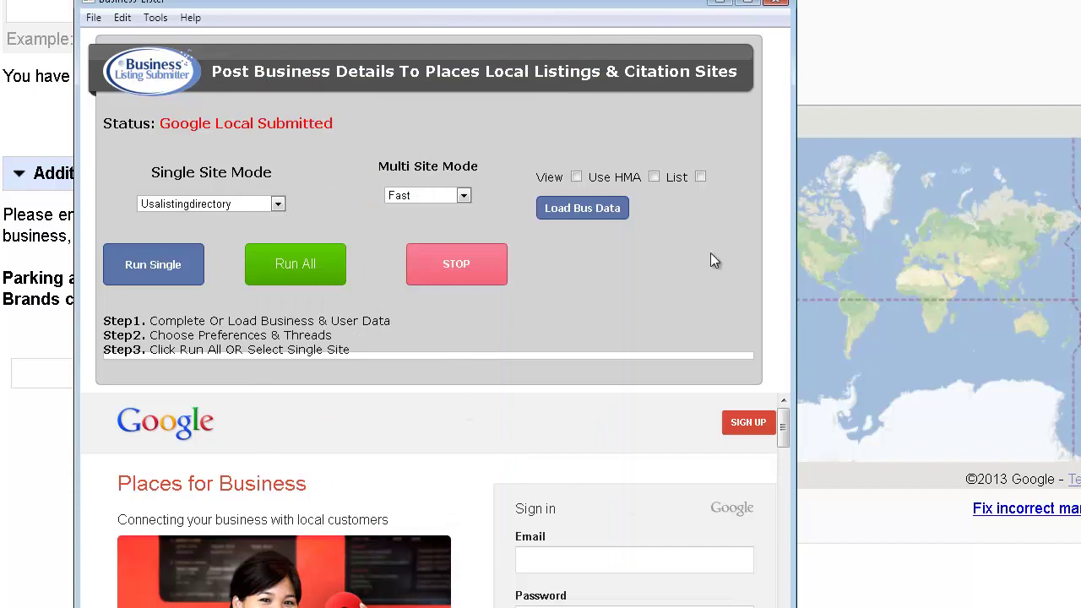